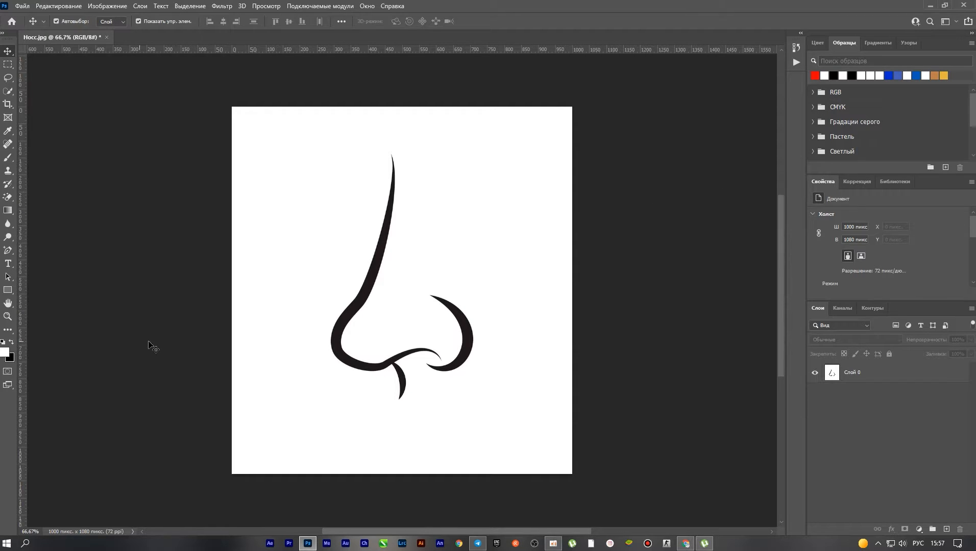
Step: Try erasing the white background by hand in the upper-left corner of Слой 0 with the Eraser, and undo it
click(863, 380)
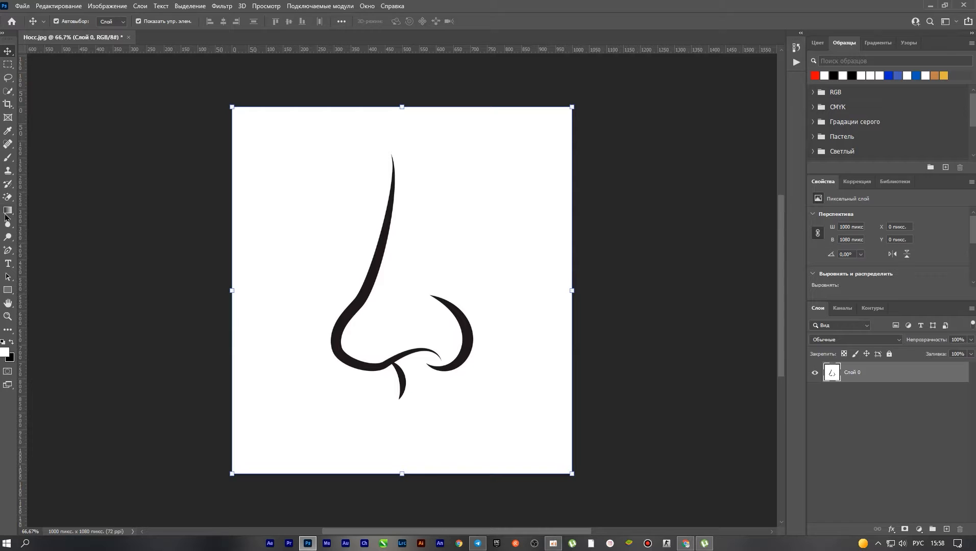
click(8, 198)
click(51, 197)
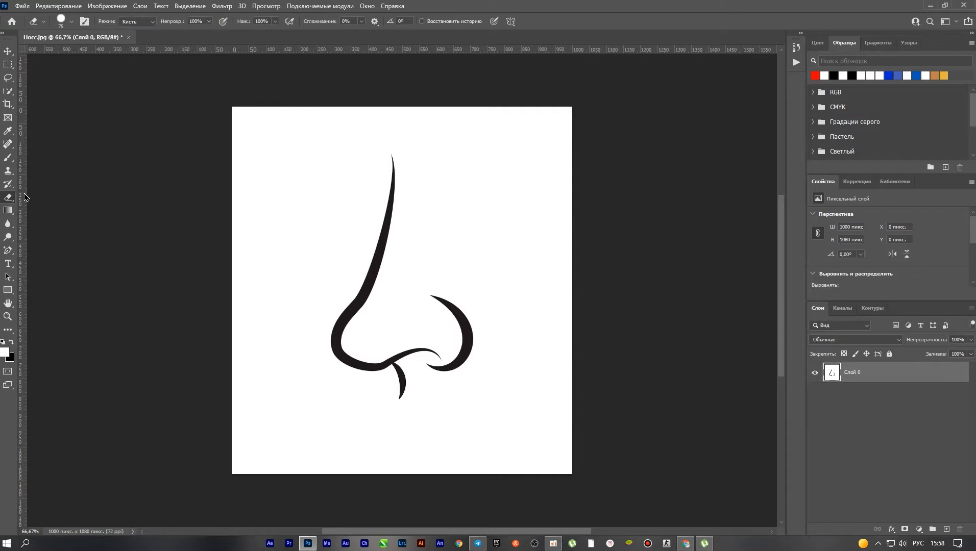
mouse_move(290, 160)
mouse_down()
mouse_move(226, 210)
mouse_move(255, 127)
mouse_move(196, 105)
mouse_up()
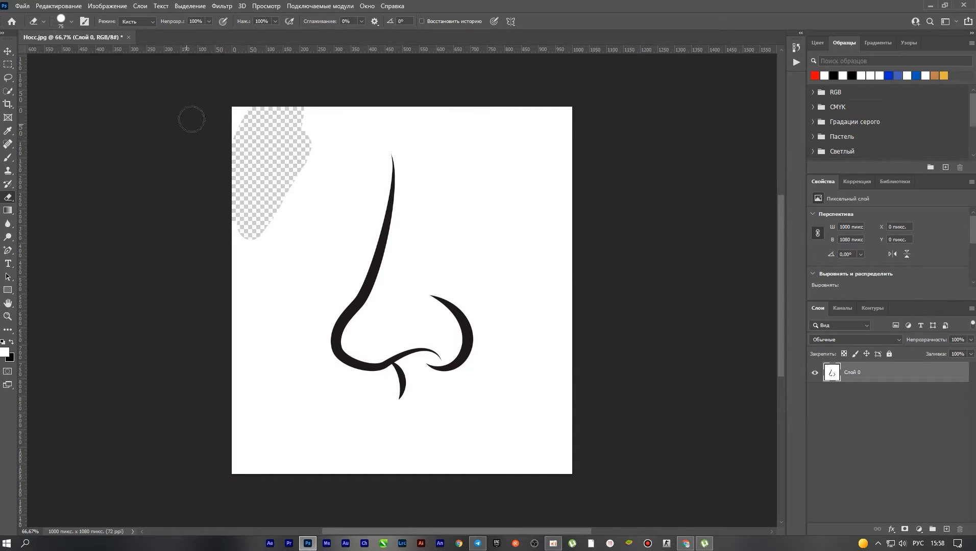
key(ctrl+z)
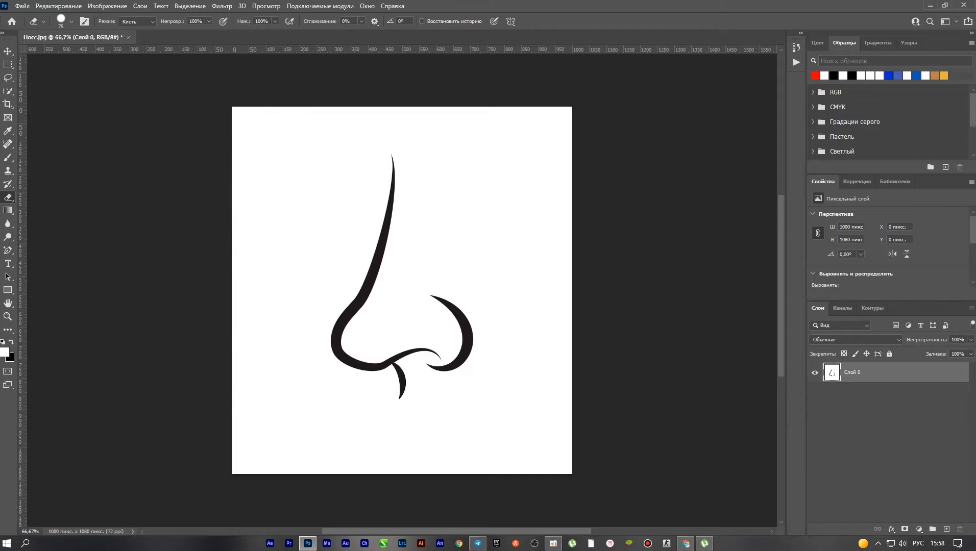
Step: Try removing the whole white background around the nose with the Magic Eraser at tolerance 40, and undo it
click(7, 197)
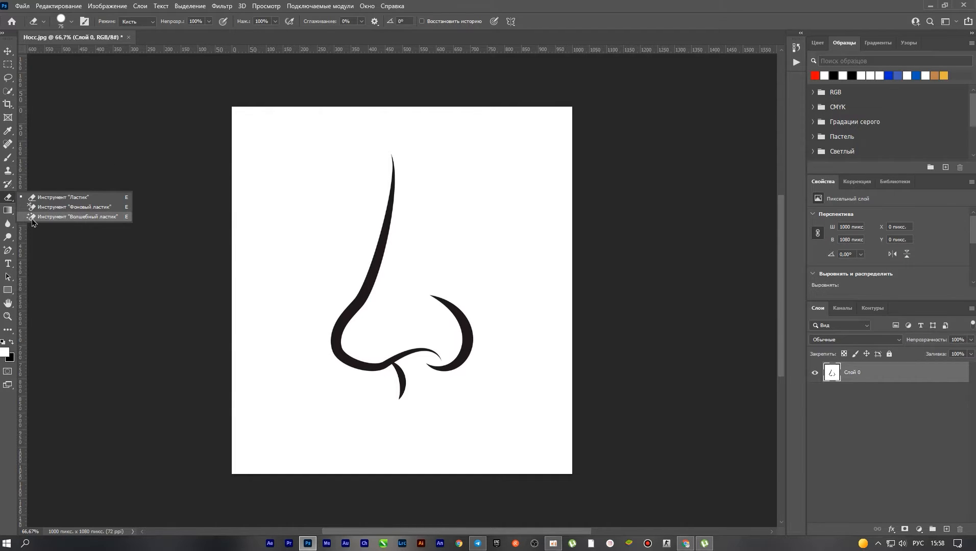
click(72, 217)
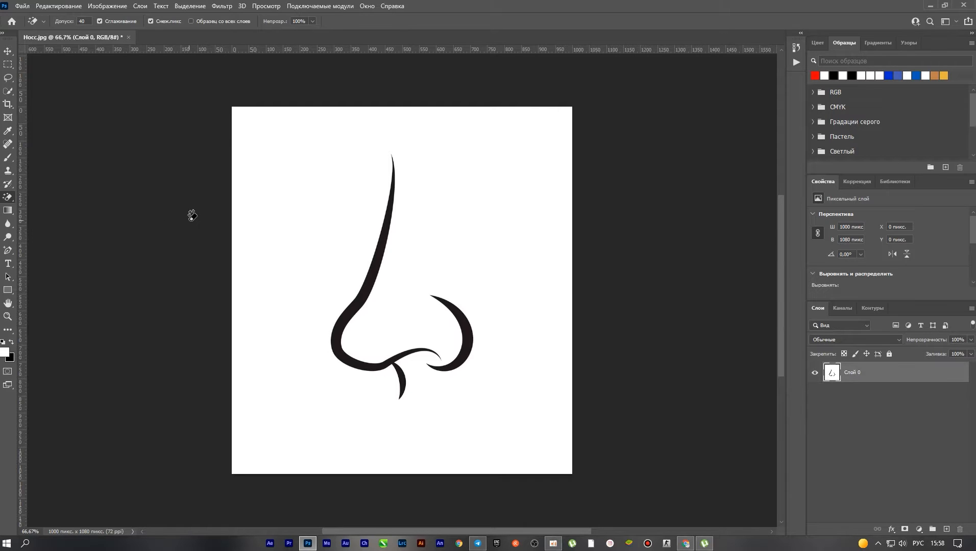
key(v)
key(e)
click(289, 209)
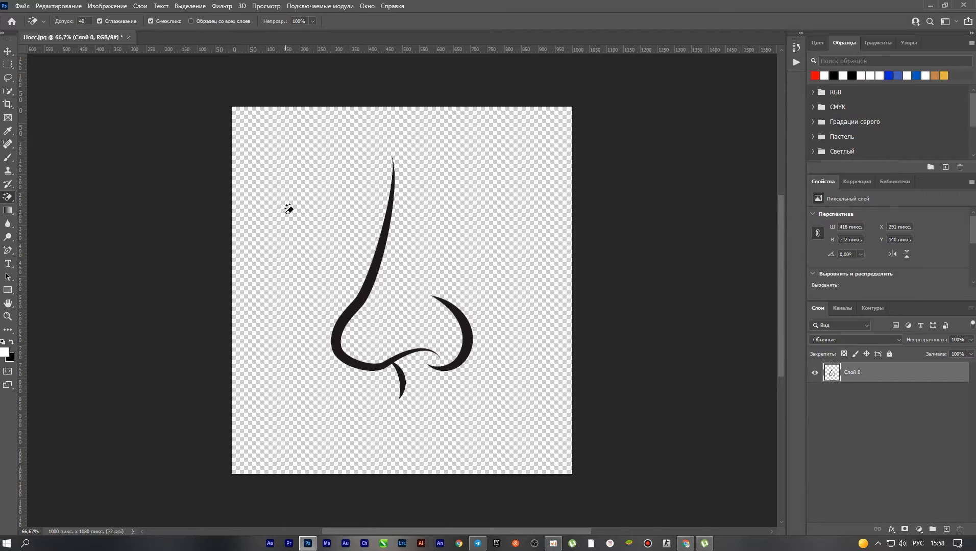
key(ctrl+z)
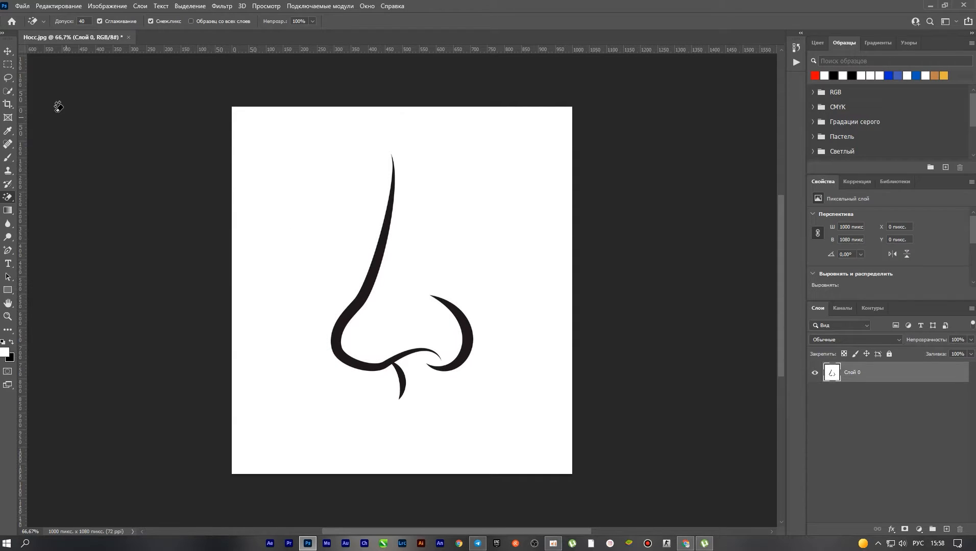
Step: Select the white background of Слой 0 by Color Range with fuzziness 0, delete it and clear the selection
click(8, 51)
click(167, 149)
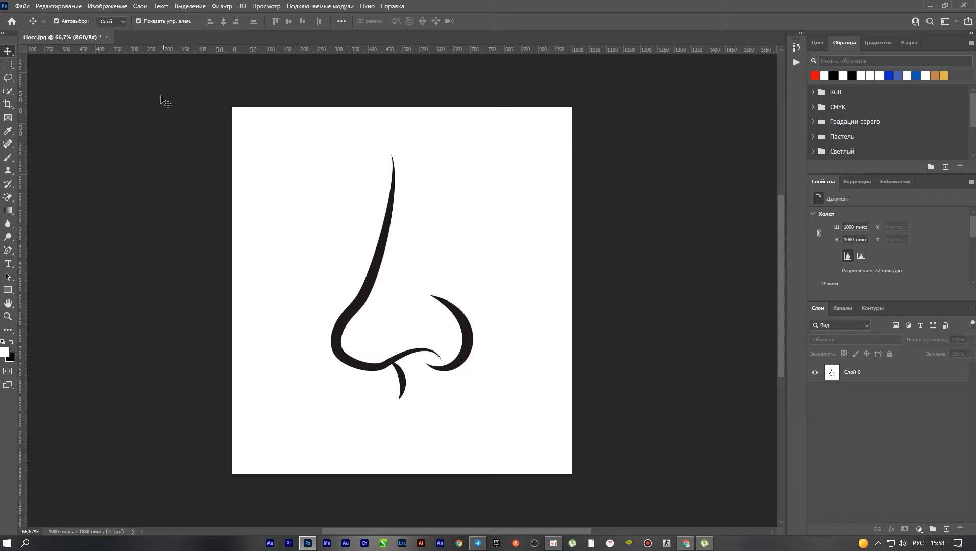
click(868, 377)
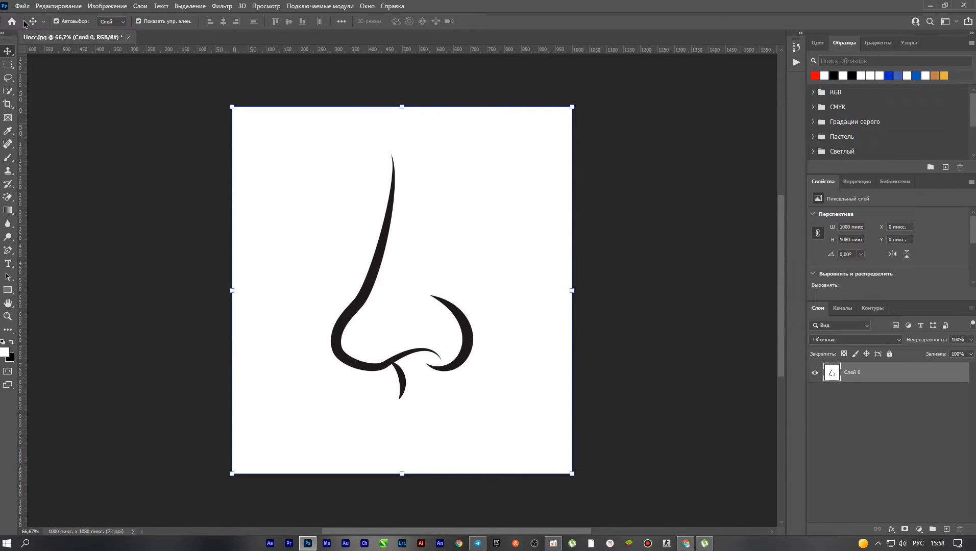
click(198, 11)
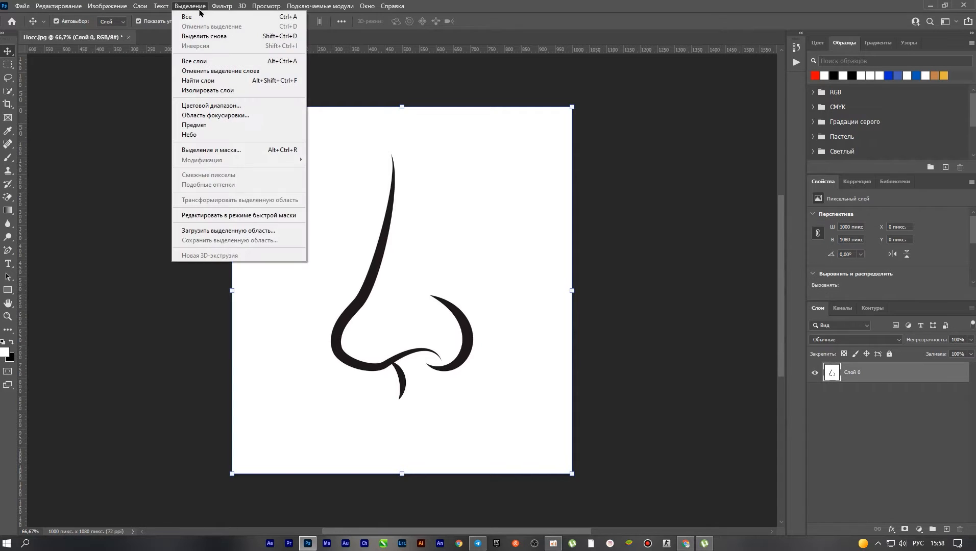
click(221, 107)
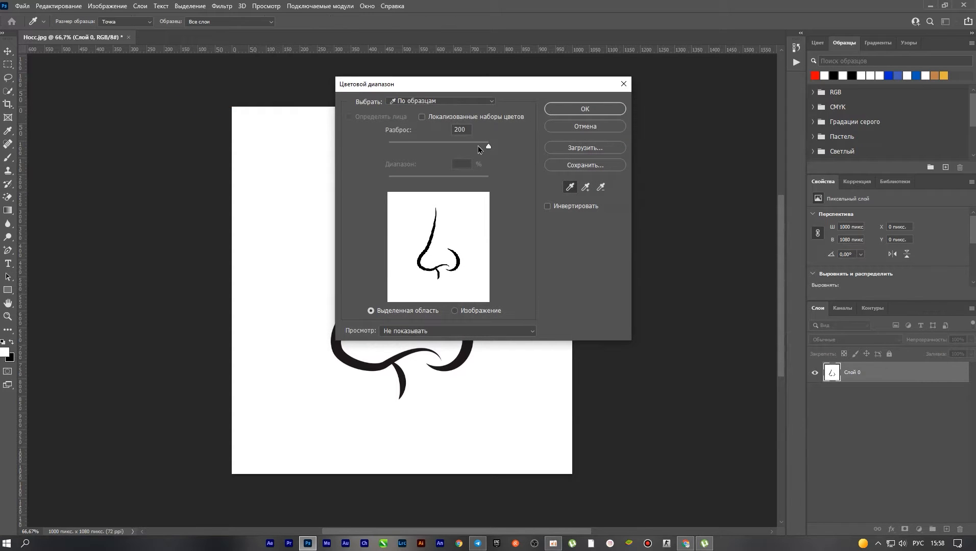
click(299, 197)
drag(489, 148, 375, 158)
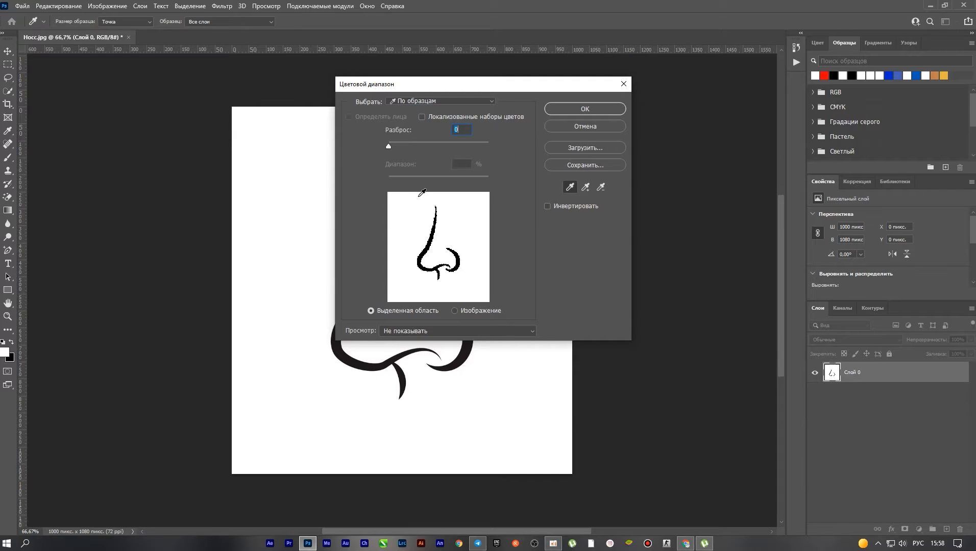
click(585, 109)
key(v)
key(Delete)
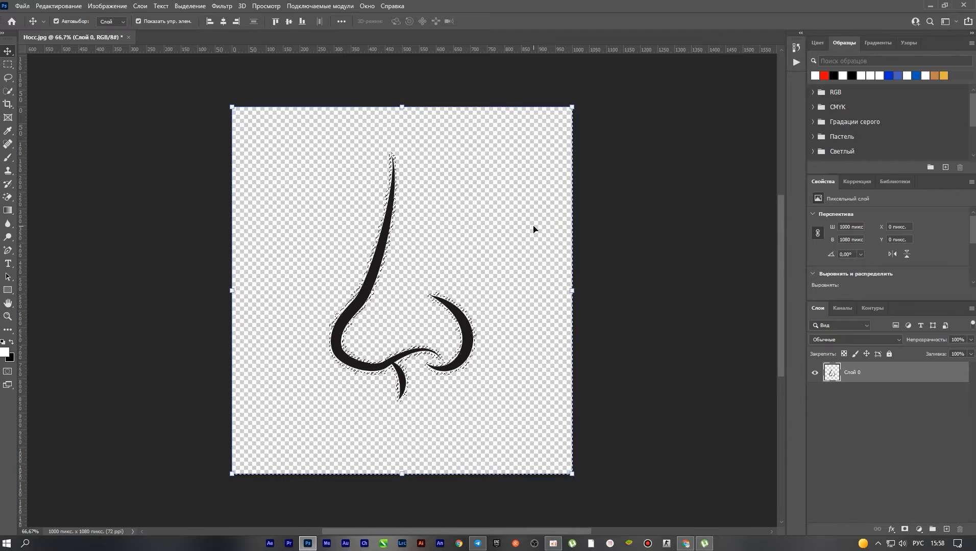
key(ctrl+d)
click(640, 234)
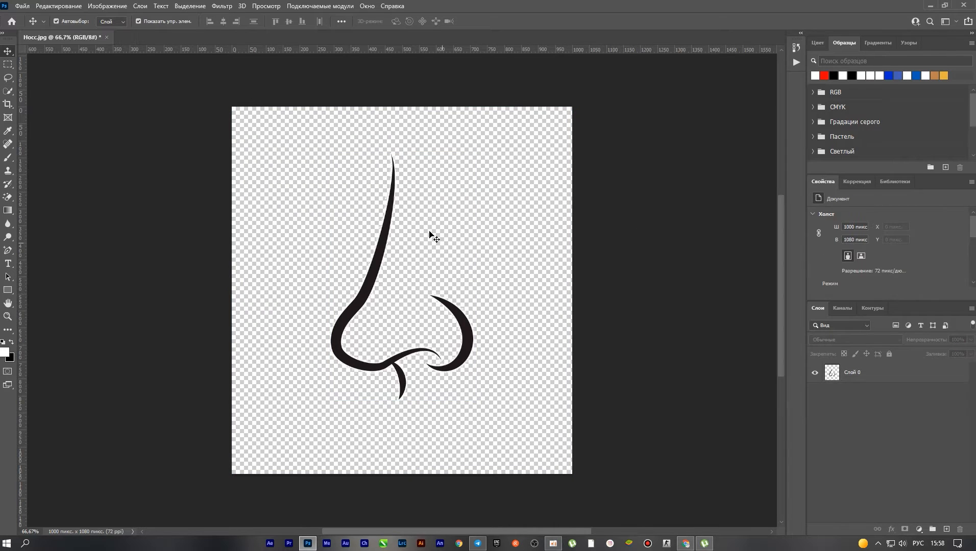
Step: Add a new layer beneath the nose drawing and fill it with solid red at 100% opacity
click(945, 529)
drag(872, 373, 873, 403)
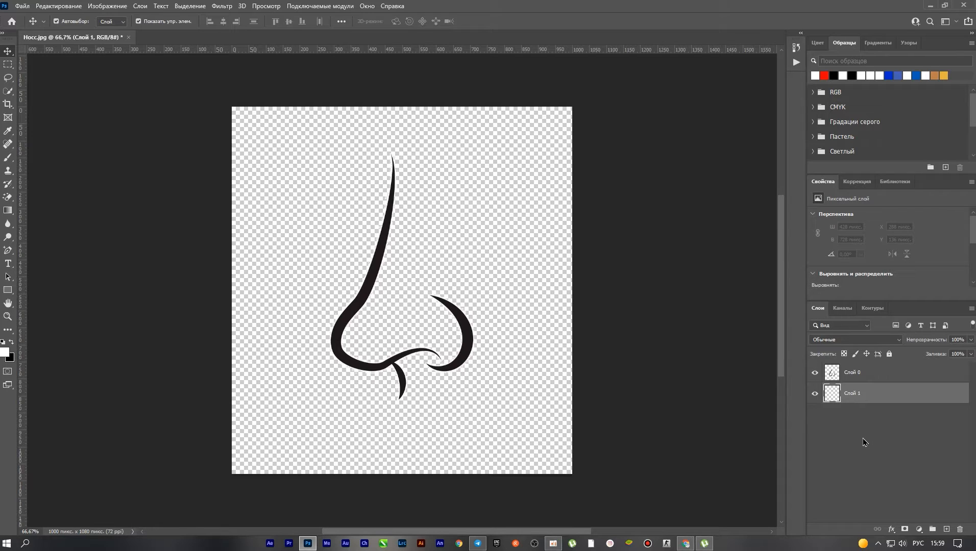
key(shift+F5)
click(501, 138)
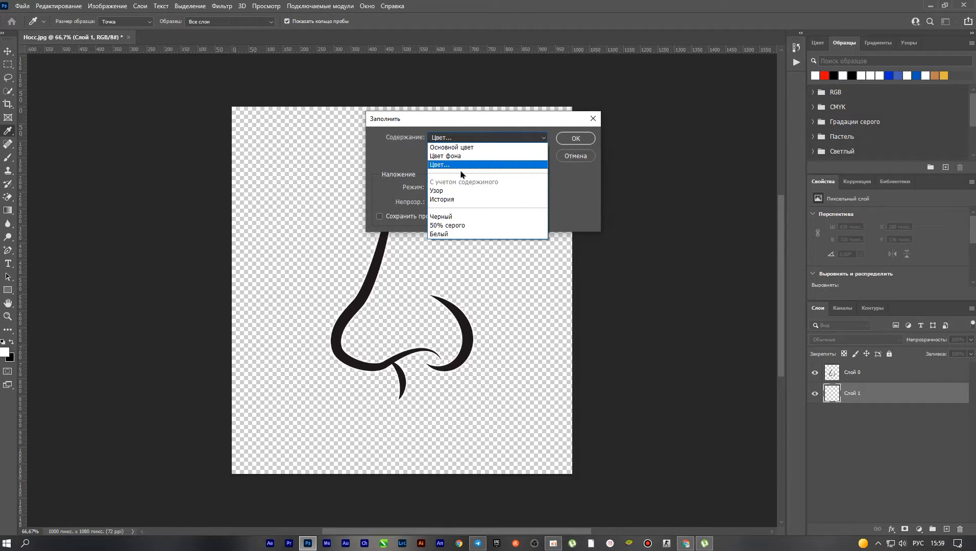
click(461, 165)
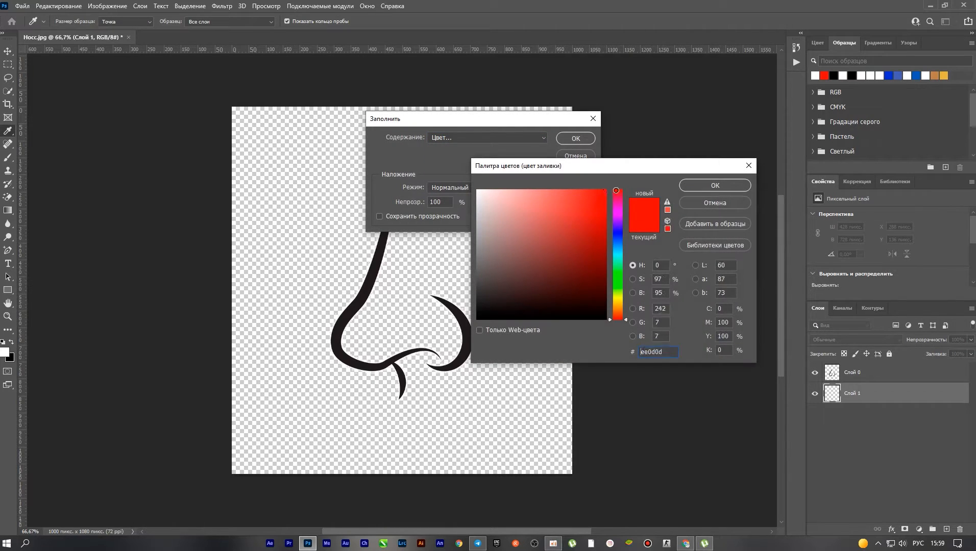
click(717, 186)
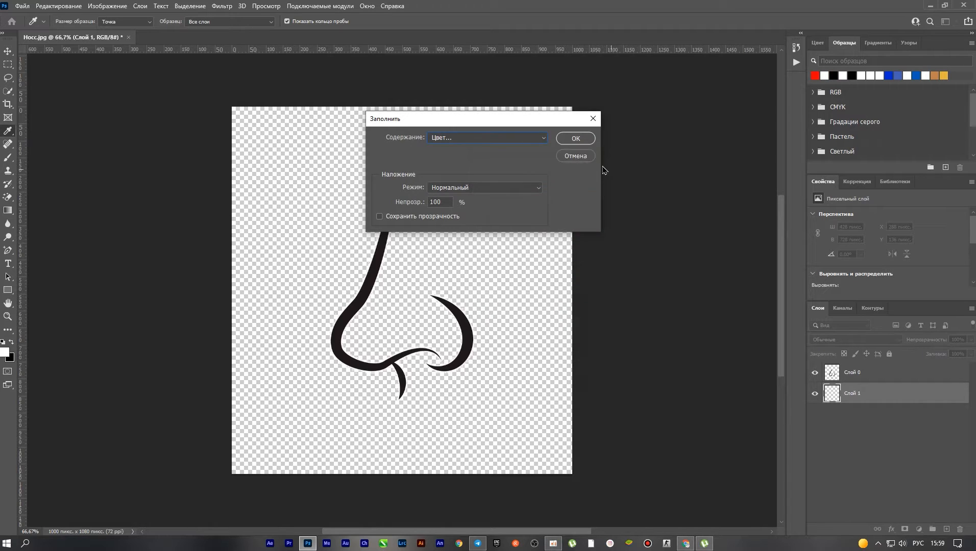
click(573, 138)
key(v)
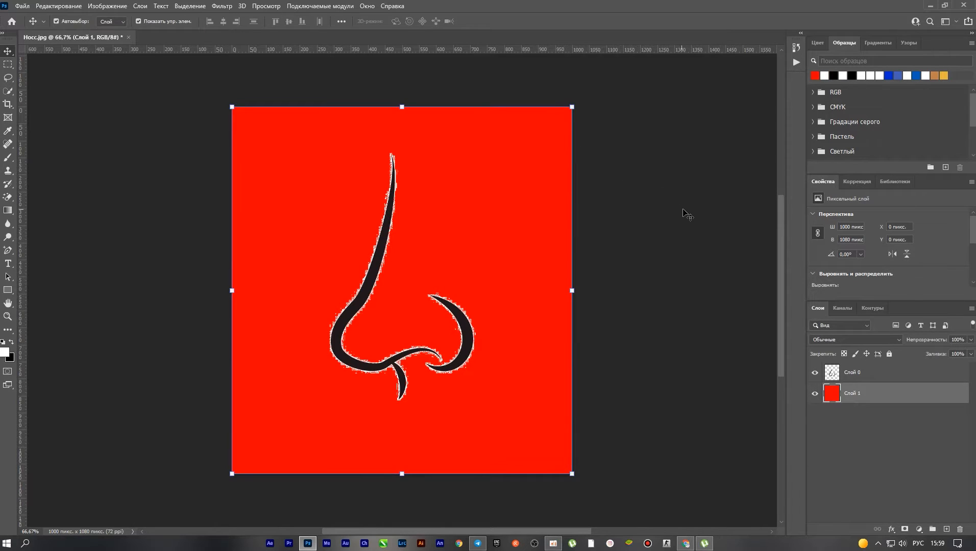
click(685, 214)
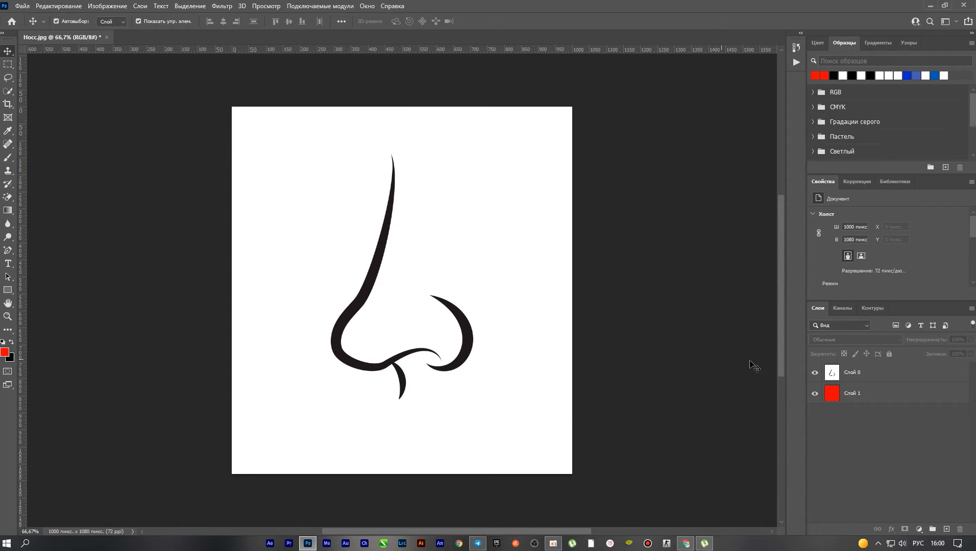
Step: Select the white background of Слой 0 by Color Range with fuzziness 200, delete it and clear the selection
click(866, 381)
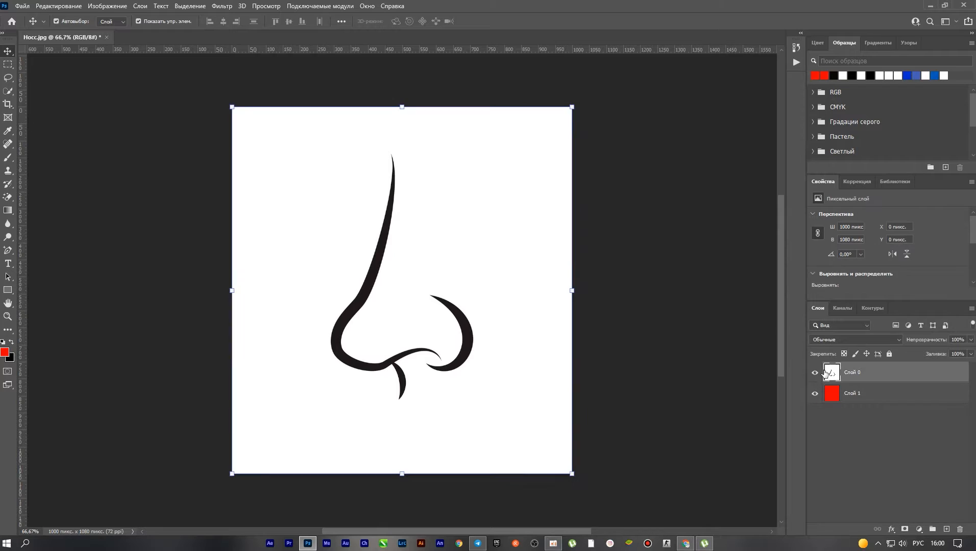
click(198, 6)
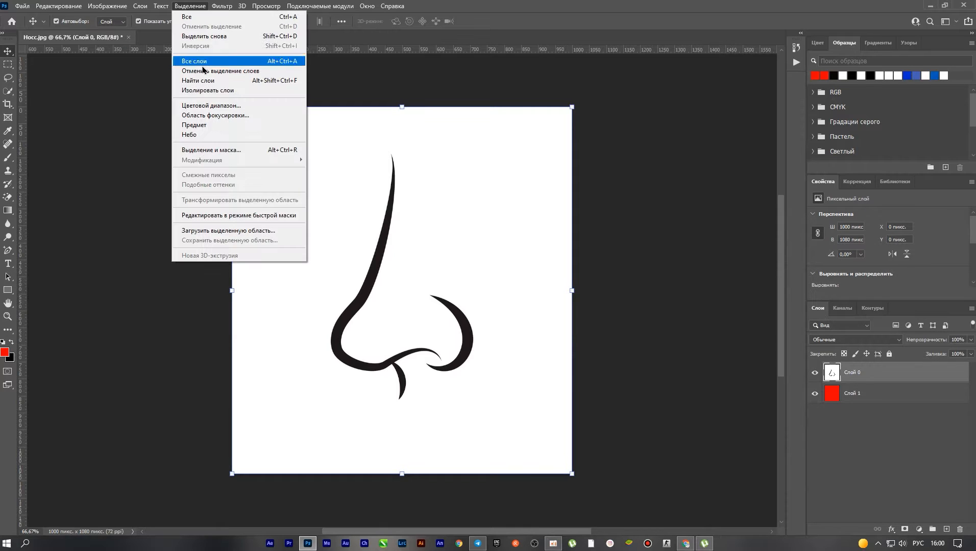
click(210, 105)
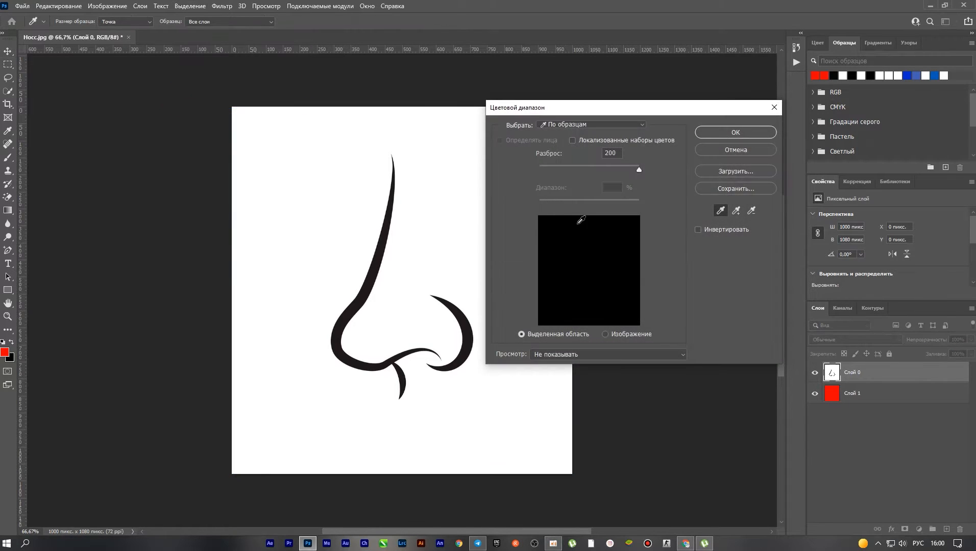
click(342, 212)
drag(638, 170, 524, 192)
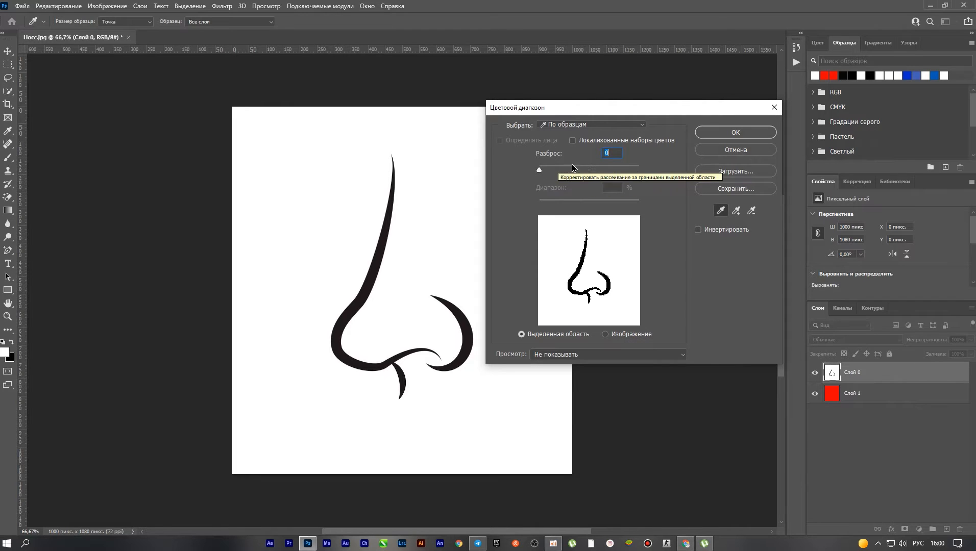
click(601, 167)
drag(601, 177, 650, 172)
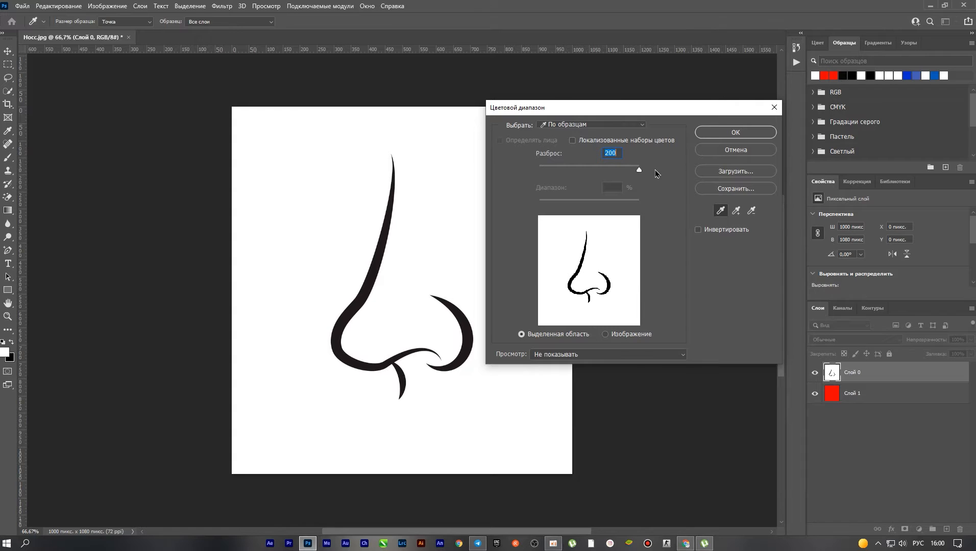
click(715, 134)
key(v)
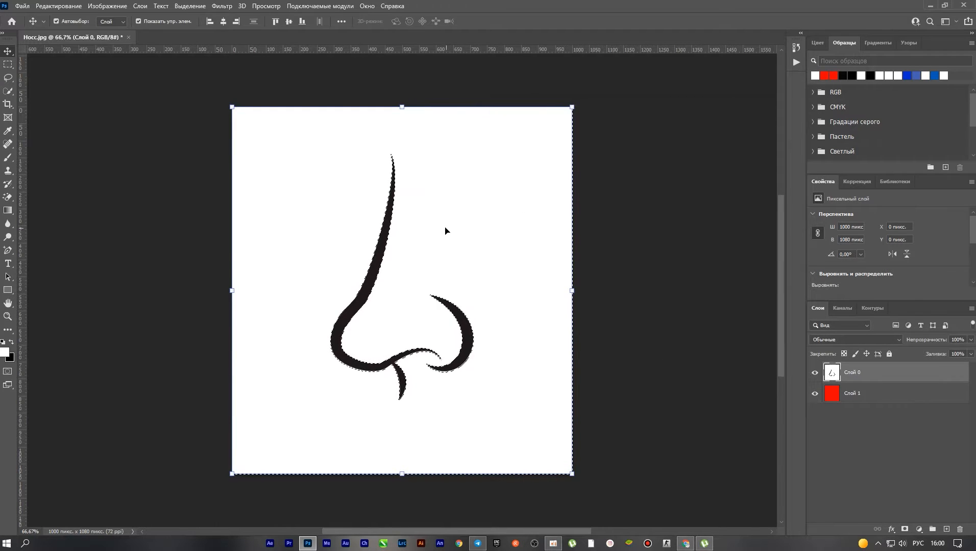
key(Delete)
key(ctrl+d)
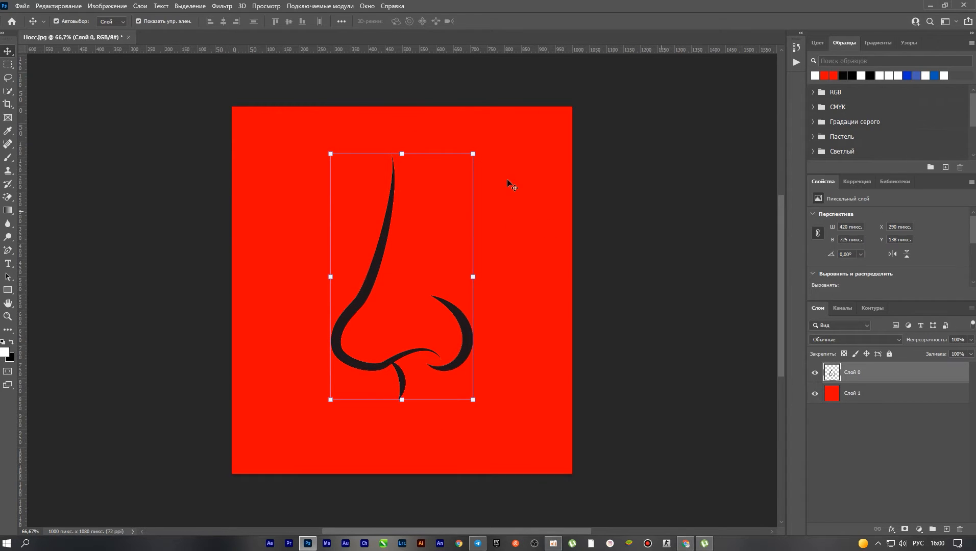
key(ctrl+f)
click(571, 97)
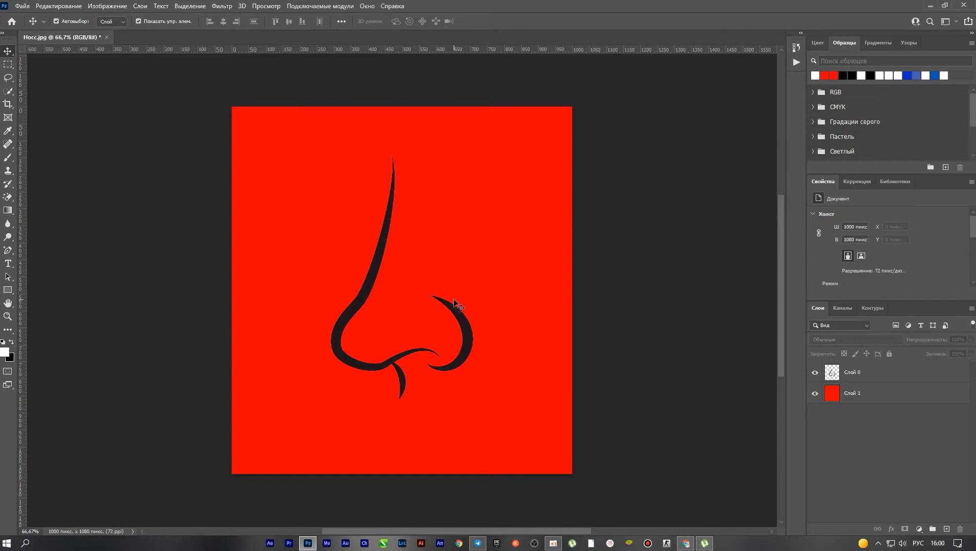
Step: Undo the background deletion on Слой 0 together with its Color Range selection
key(ctrl+z)
key(ctrl+z)
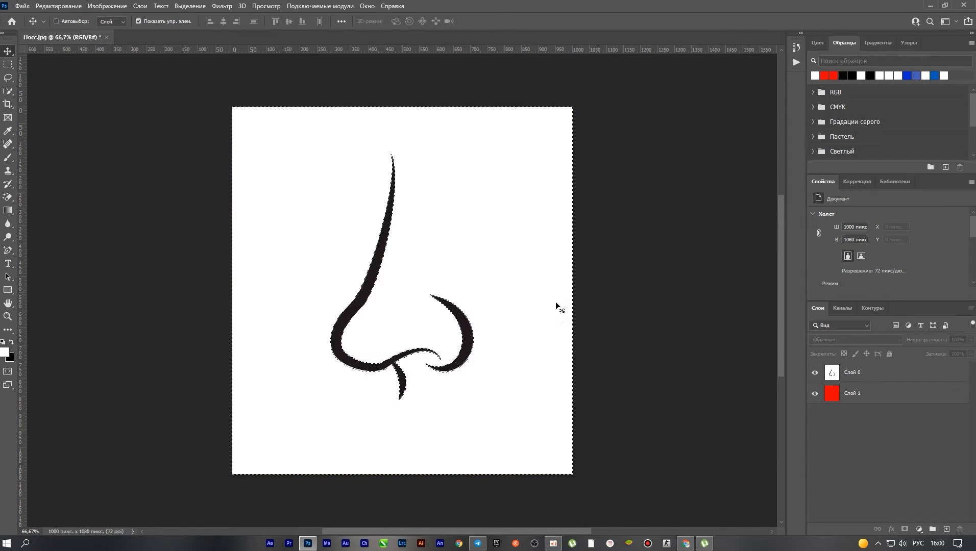
key(ctrl+z)
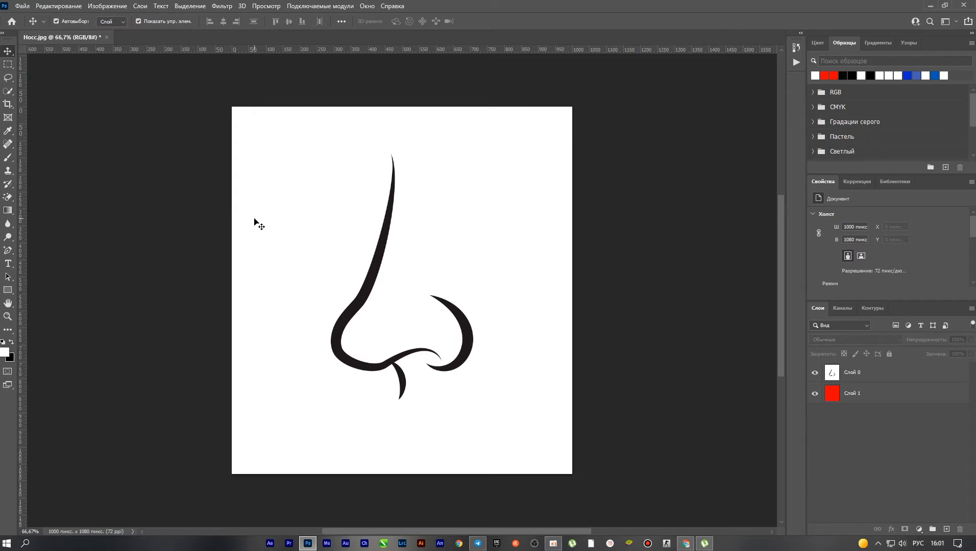
Step: Select Слой 0 and briefly hide it to view the red layer beneath, restoring its visibility
click(883, 374)
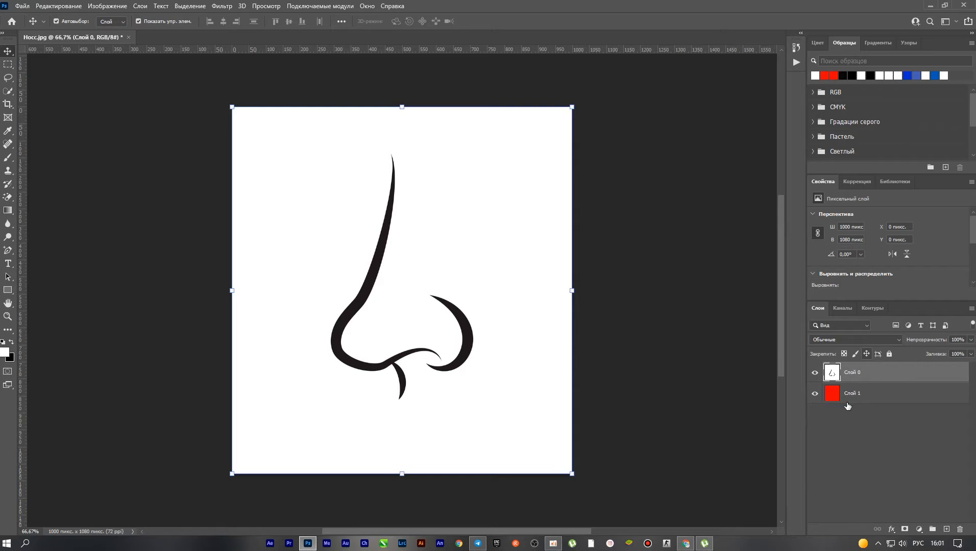
click(815, 373)
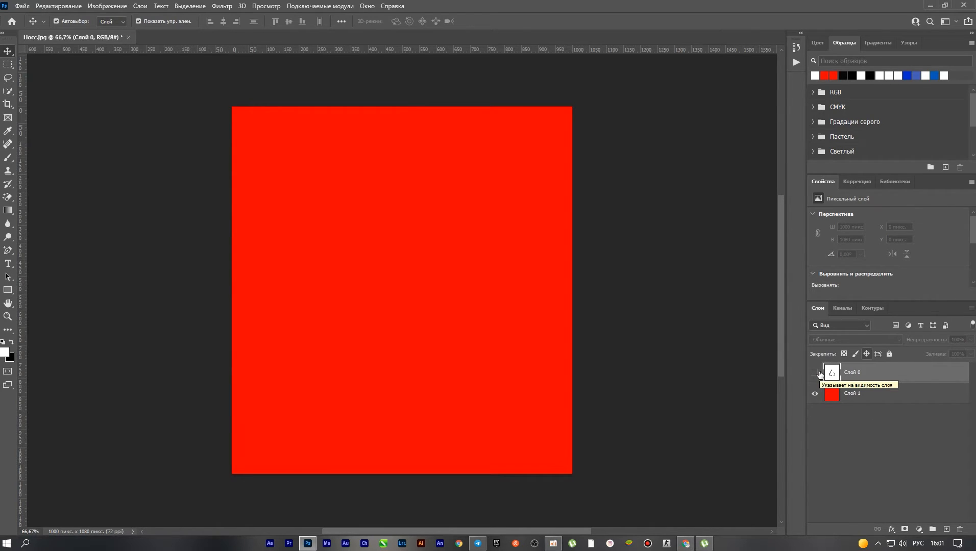
click(816, 373)
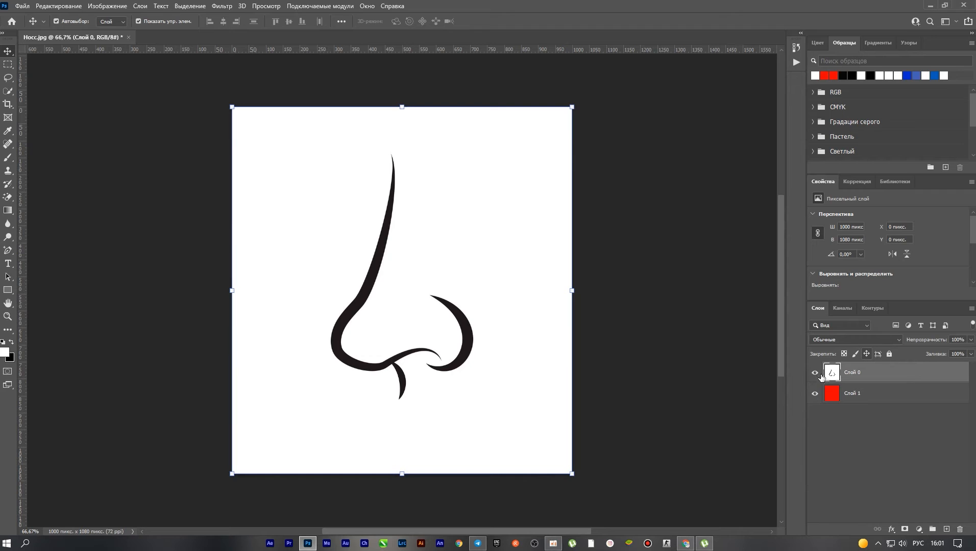
Step: Hide the white background of Слой 0 with gray-channel Blend If in its layer style, lowering the white limit for this layer
double_click(911, 376)
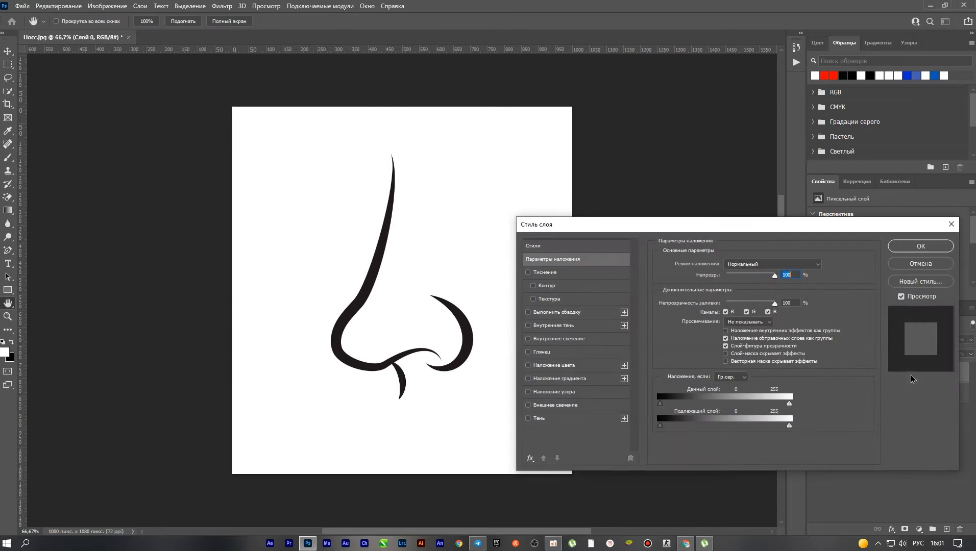
click(730, 379)
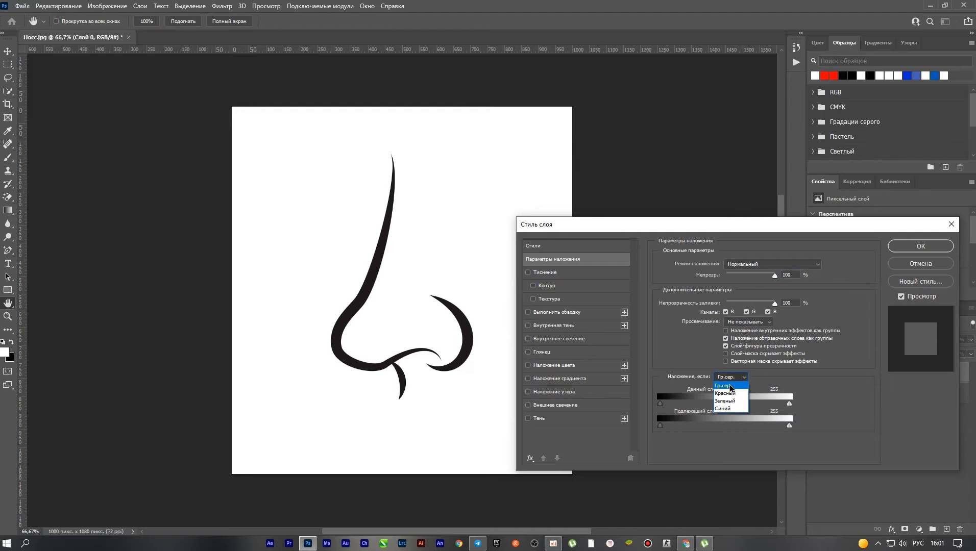
click(729, 390)
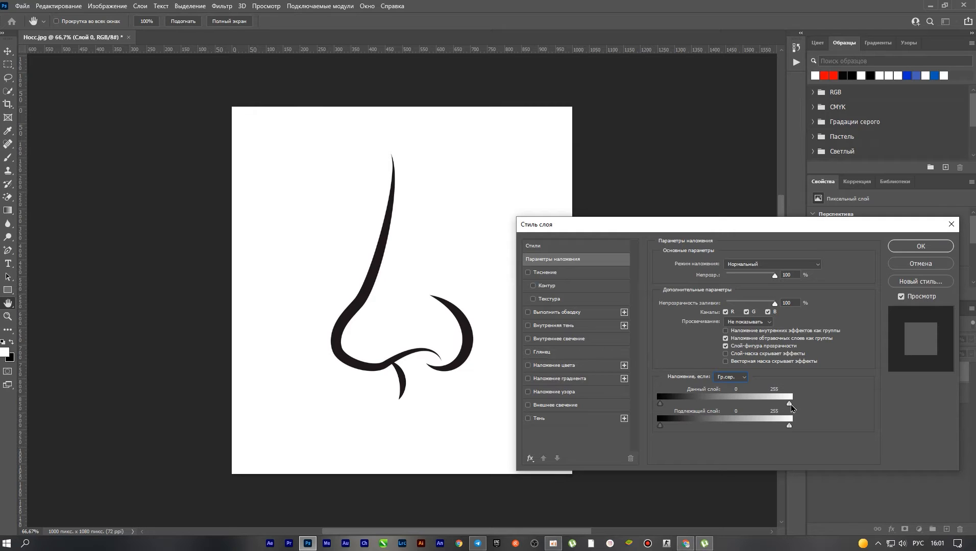
drag(791, 408, 764, 407)
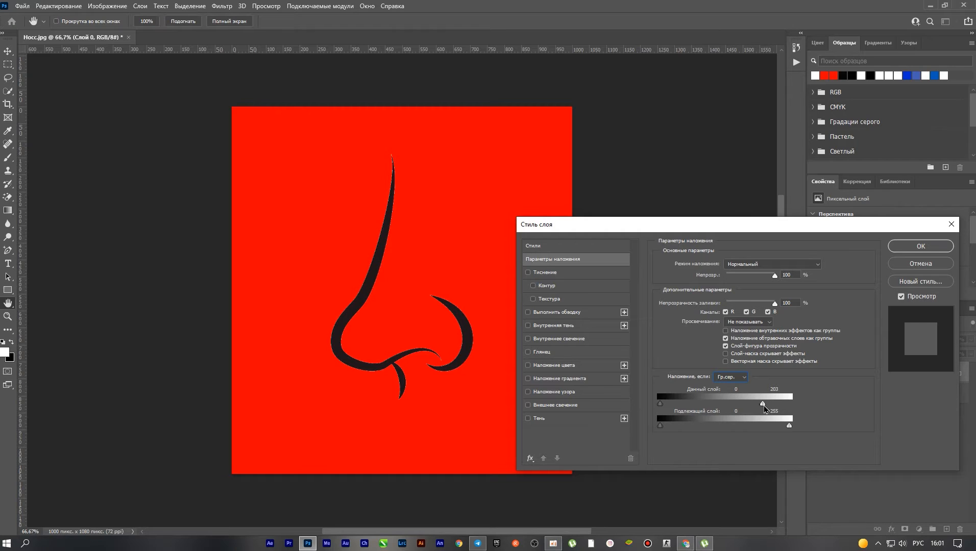
drag(765, 408, 765, 405)
drag(764, 408, 700, 408)
click(922, 248)
Step: Inspect the edges of the nose lines over the red fill and hide the red Слой 1
click(739, 289)
scroll(360, 269, up, 1)
scroll(371, 245, up, 10)
scroll(381, 200, down, 12)
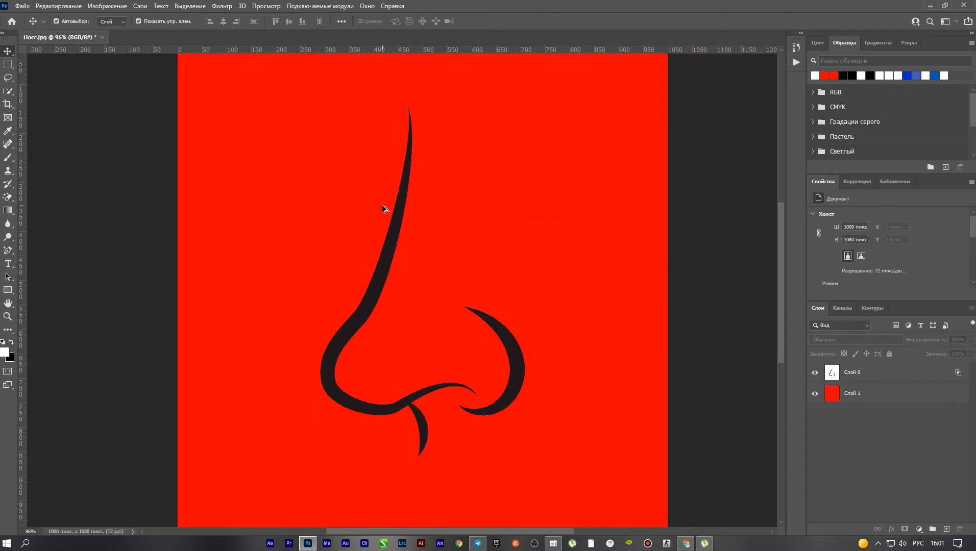
click(814, 393)
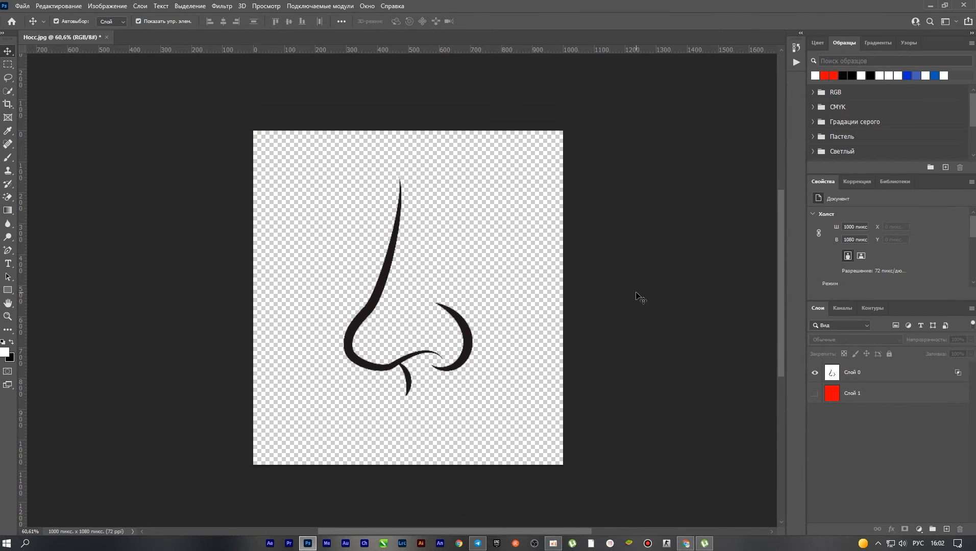
Step: Save a copy of the image to the desktop as the PNG "Носс копия" with the large file size option
key(alt+ctrl+s)
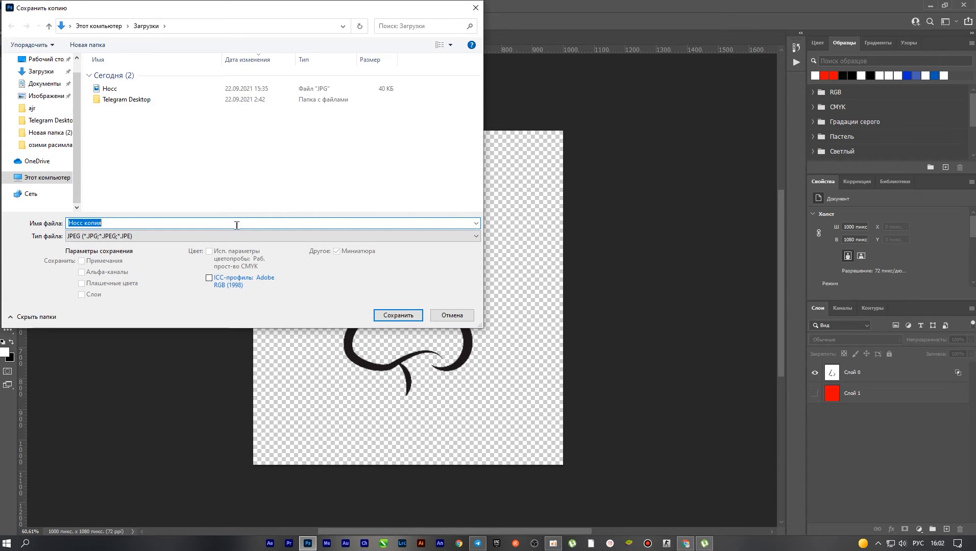
click(212, 236)
click(106, 368)
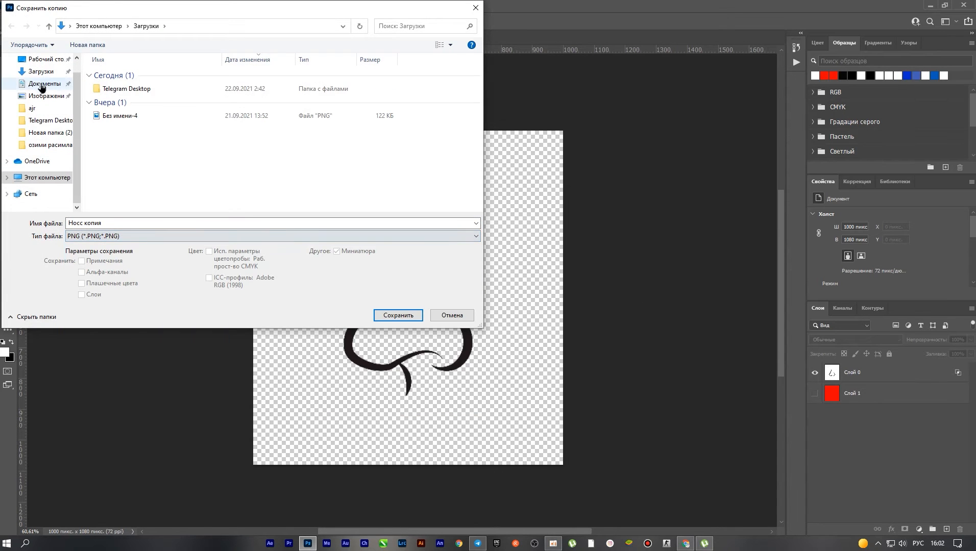
click(43, 60)
click(398, 315)
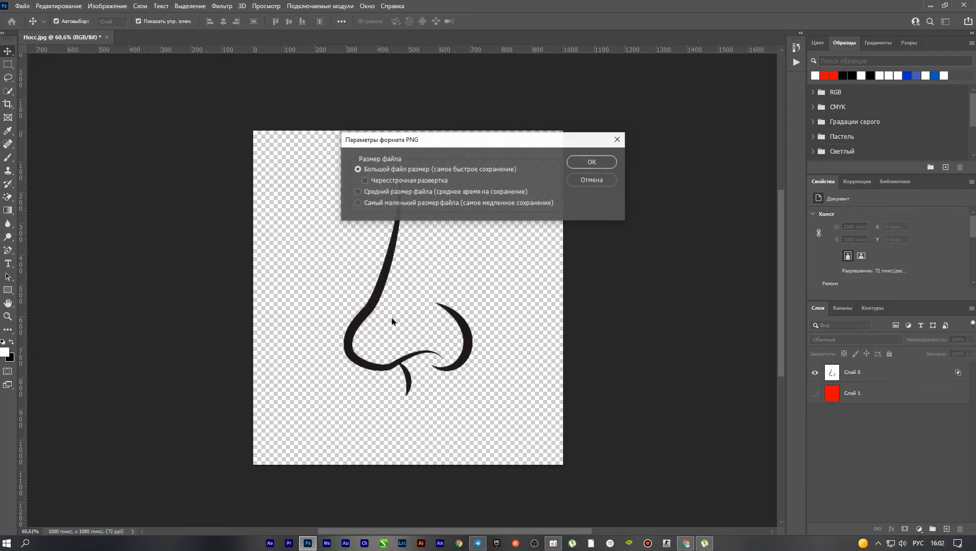
click(602, 163)
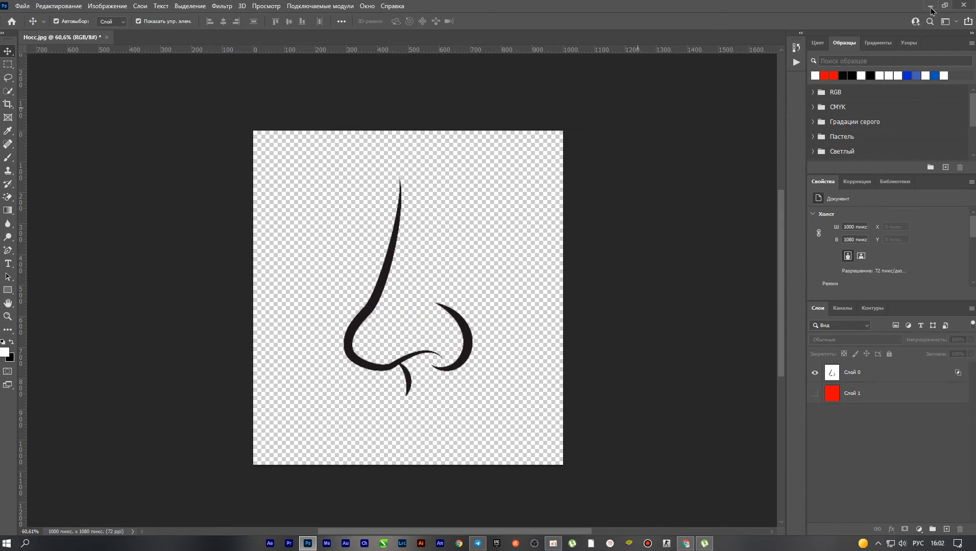
Step: Open the saved Носс копия.png from the desktop in Photos, examine the drawing and close the viewer
click(930, 6)
double_click(19, 198)
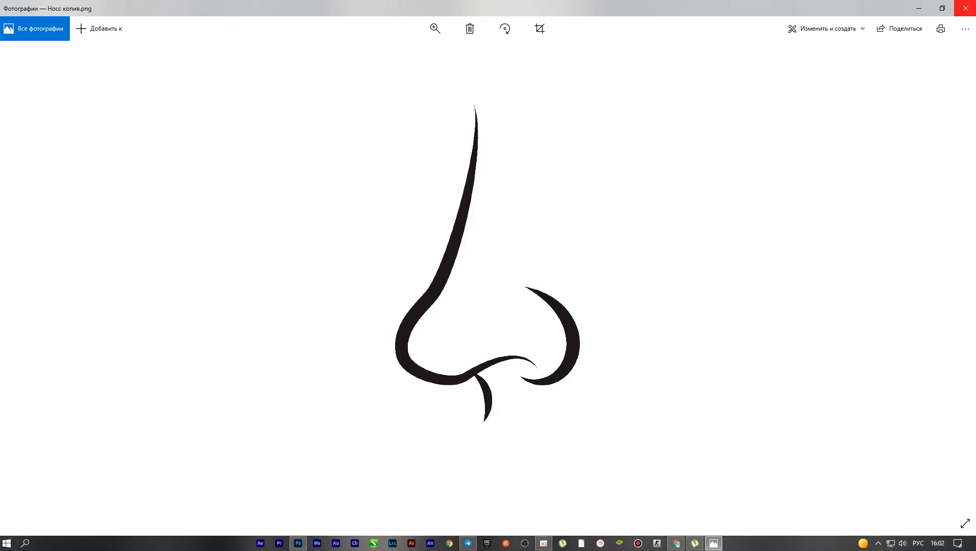
click(965, 8)
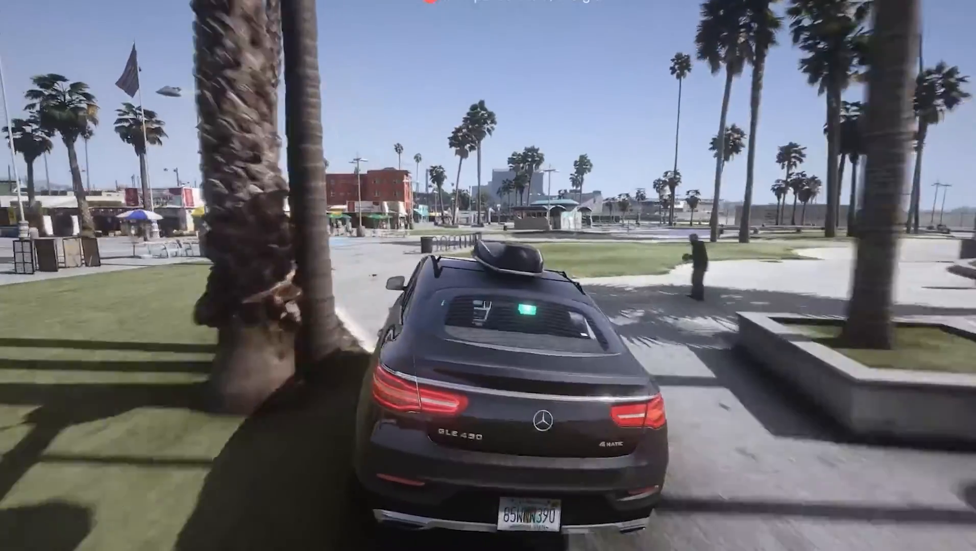